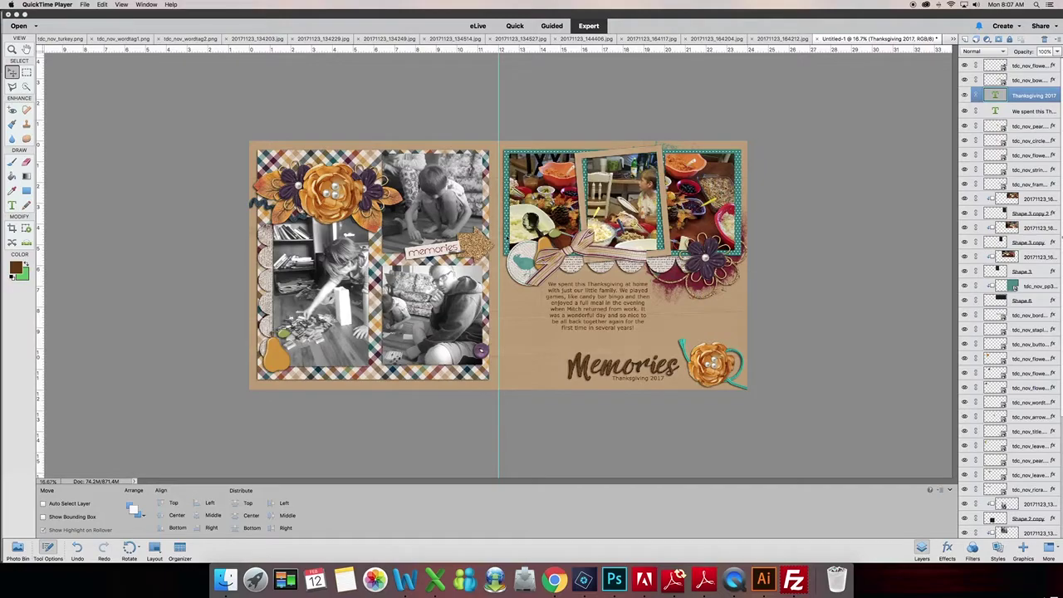
Try to save the layered two-page layout in Photoshop format as thanksgiving.psd in the Thanksgiving folder.
{"action": "left_click", "coordinate": [84, 4]}
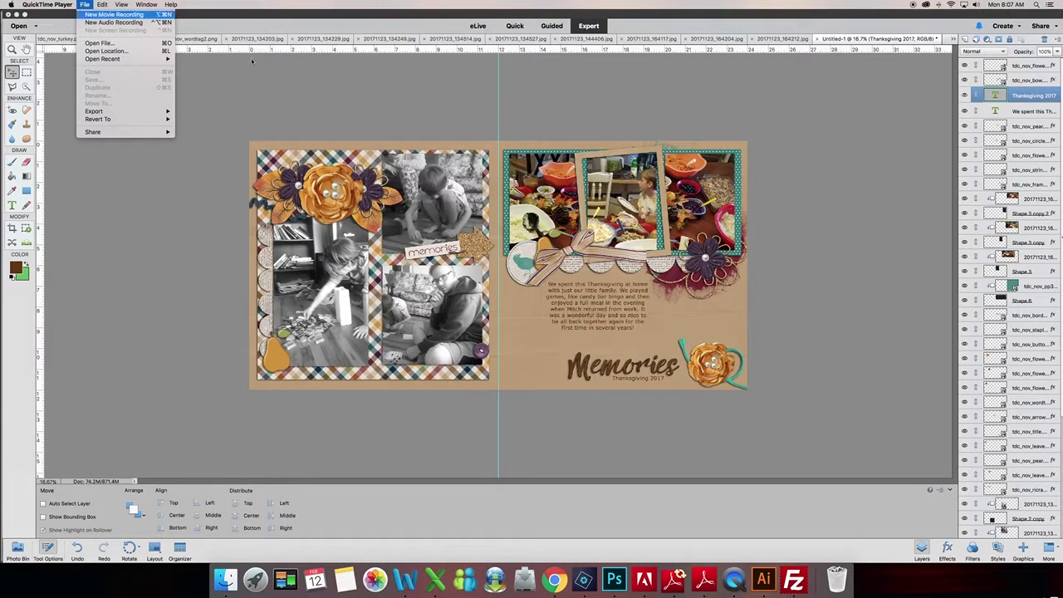
{"action": "left_click", "coordinate": [141, 36]}
{"action": "left_click", "coordinate": [131, 5]}
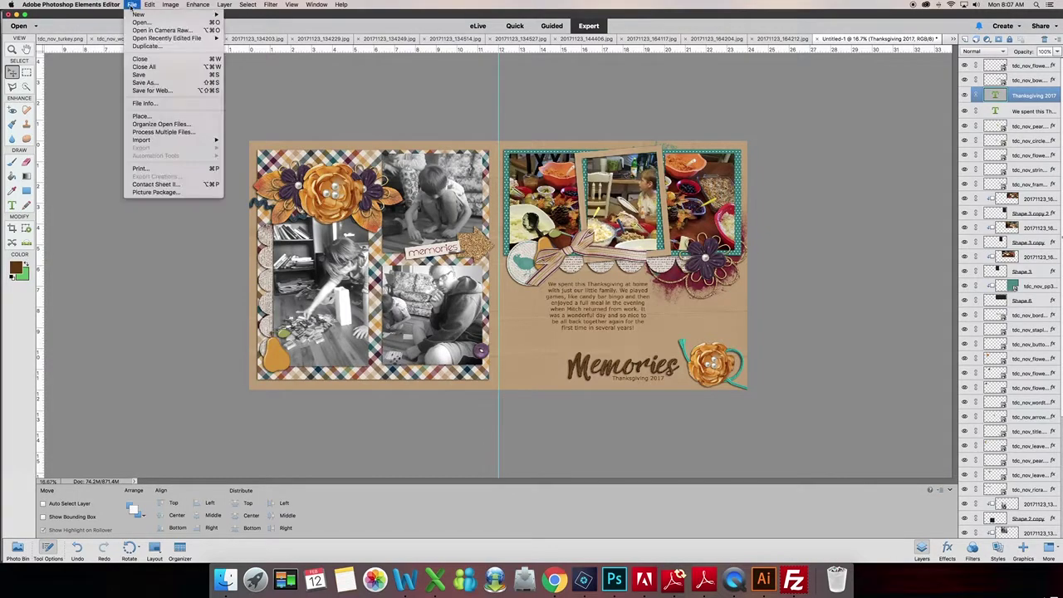
{"action": "left_click", "coordinate": [145, 85]}
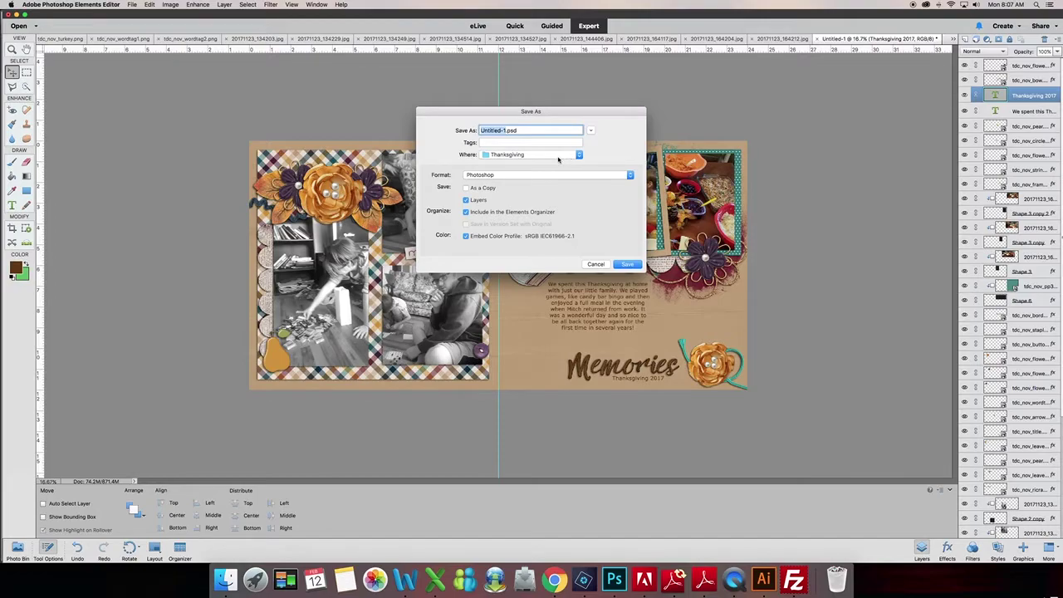
{"action": "left_click", "coordinate": [558, 157]}
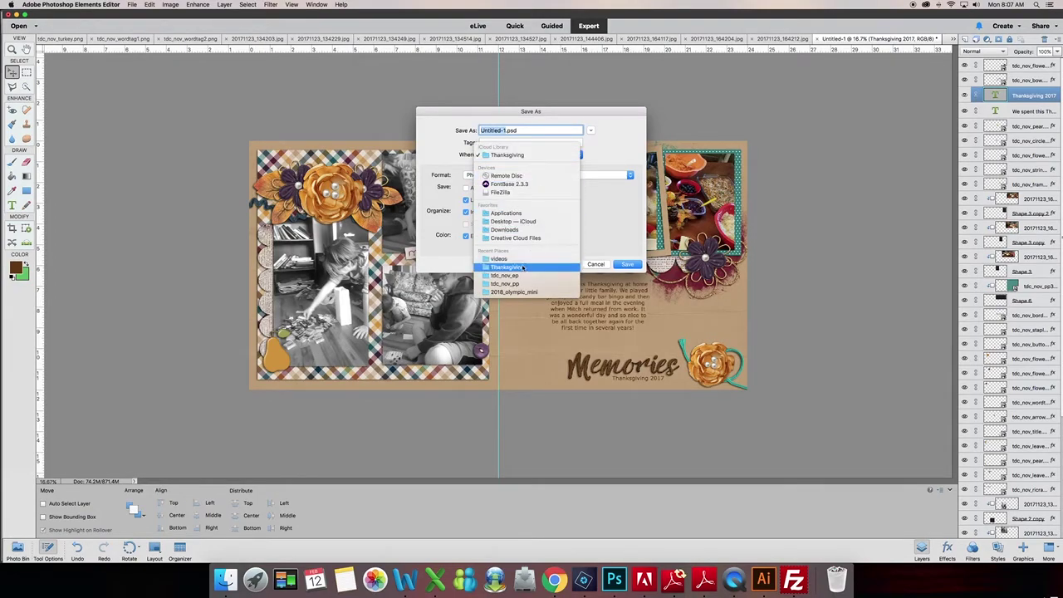
{"action": "left_click", "coordinate": [588, 146]}
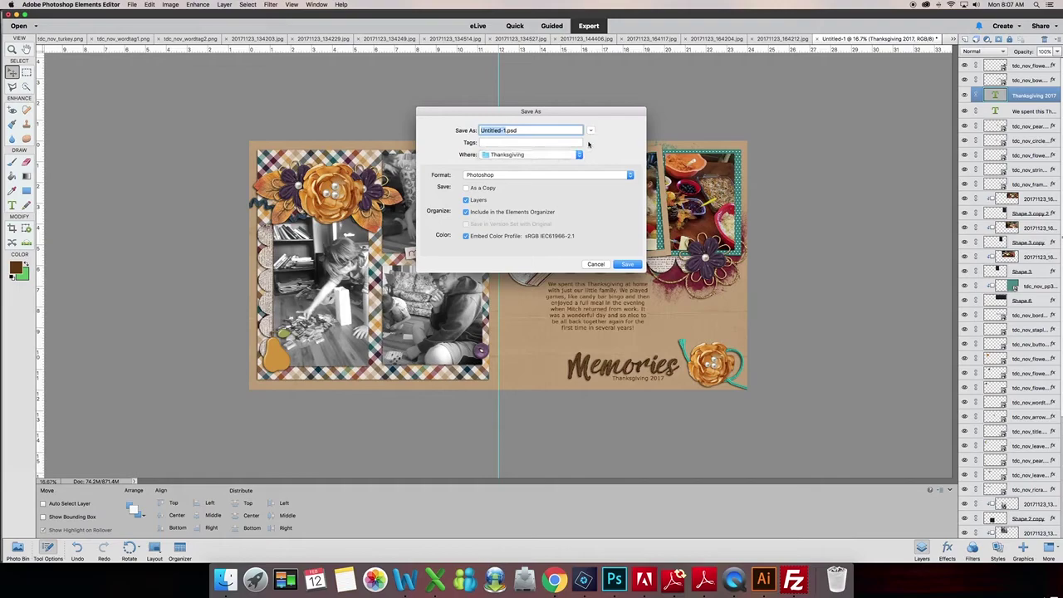
{"action": "left_click", "coordinate": [579, 155]}
{"action": "left_click", "coordinate": [580, 156]}
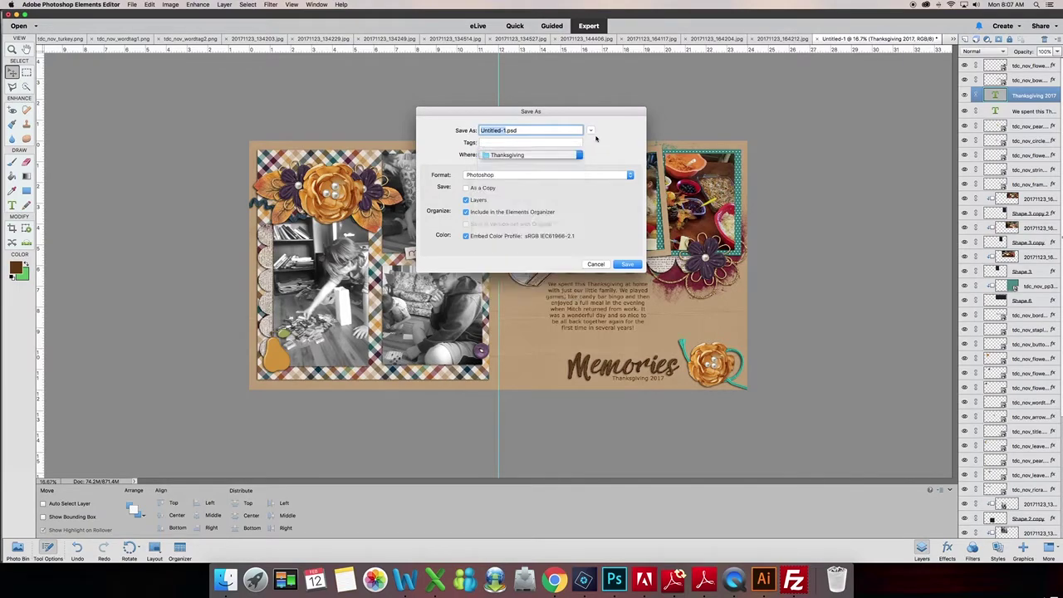
{"action": "left_click", "coordinate": [526, 156]}
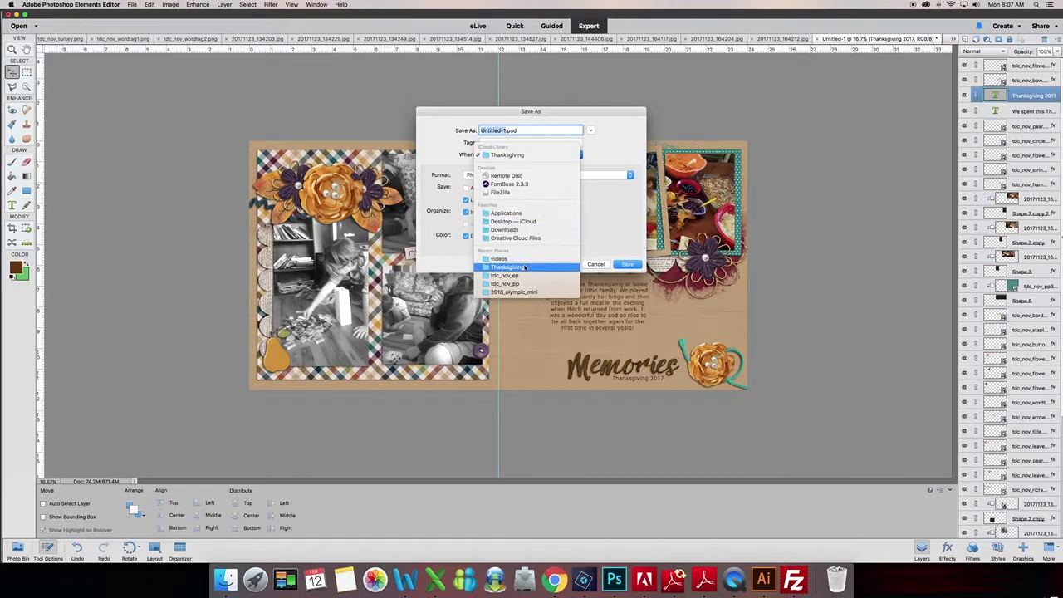
{"action": "left_click", "coordinate": [599, 228]}
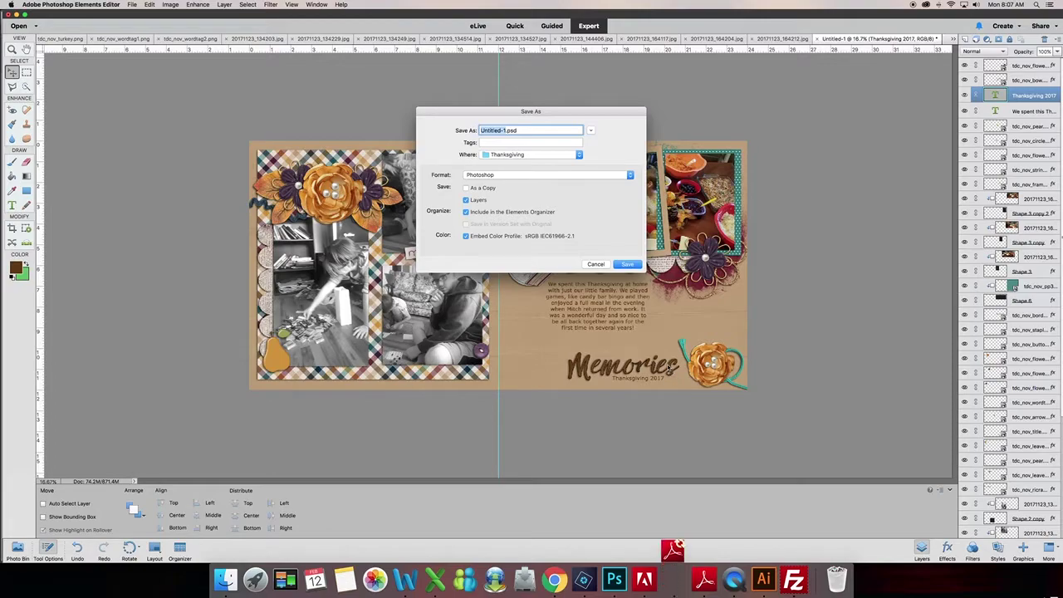
{"action": "type", "text": "thanksgiving"}
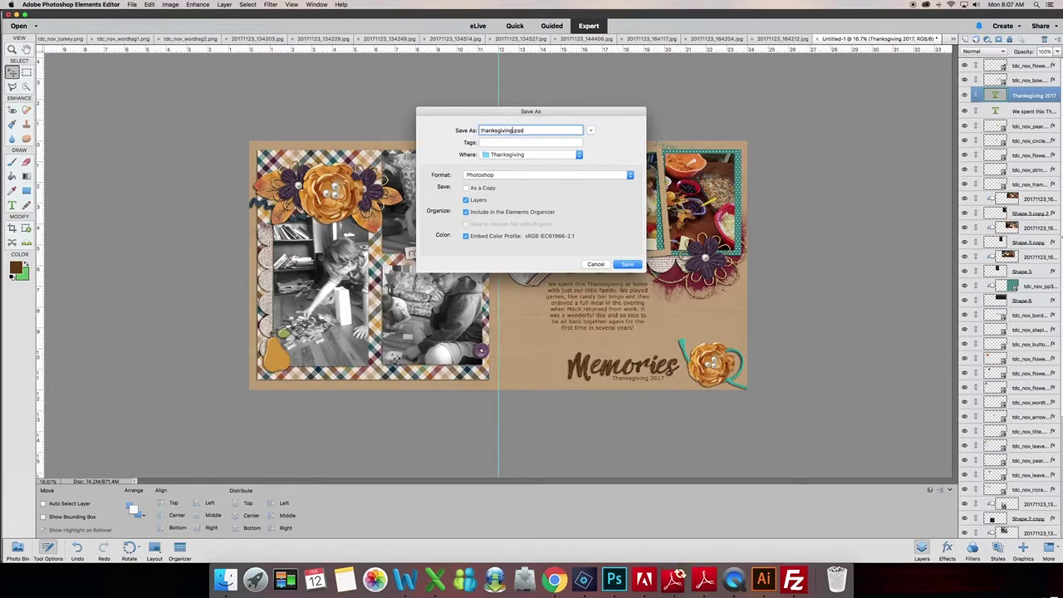
{"action": "left_click", "coordinate": [625, 265]}
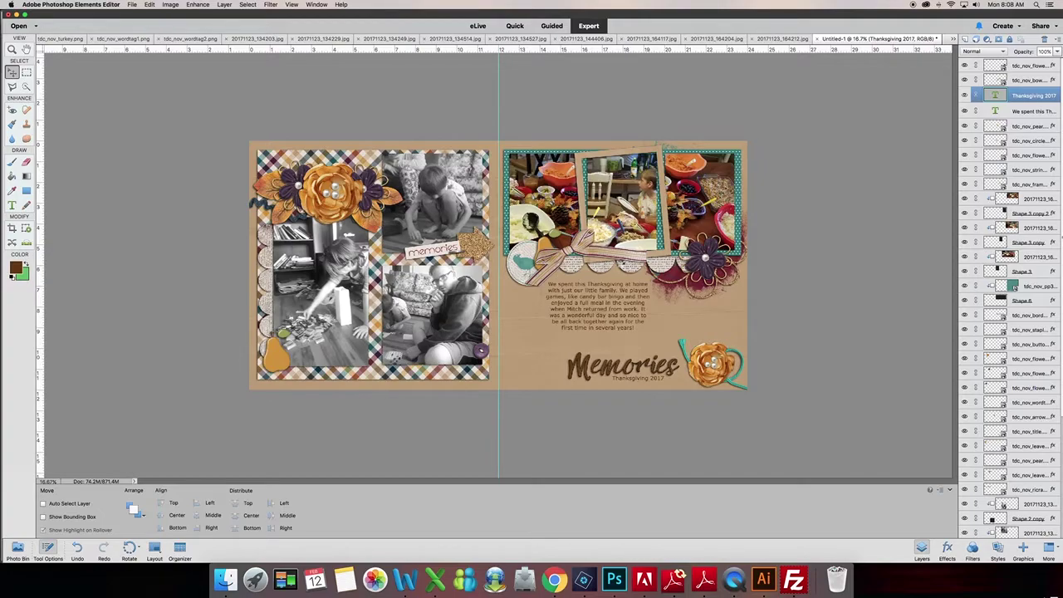
{"action": "key", "text": "super+s"}
Select the 12 x 12 inch left page with the Rectangular Marquee and crop the document to it.
{"action": "left_click", "coordinate": [26, 73]}
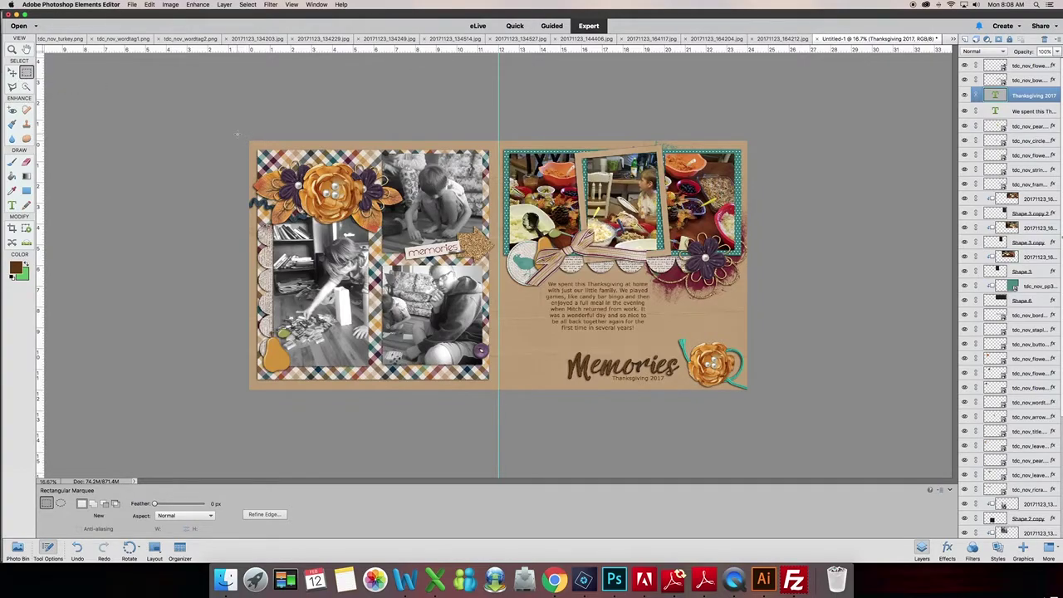
{"action": "left_click_drag", "start_coordinate": [246, 135], "coordinate": [498, 391]}
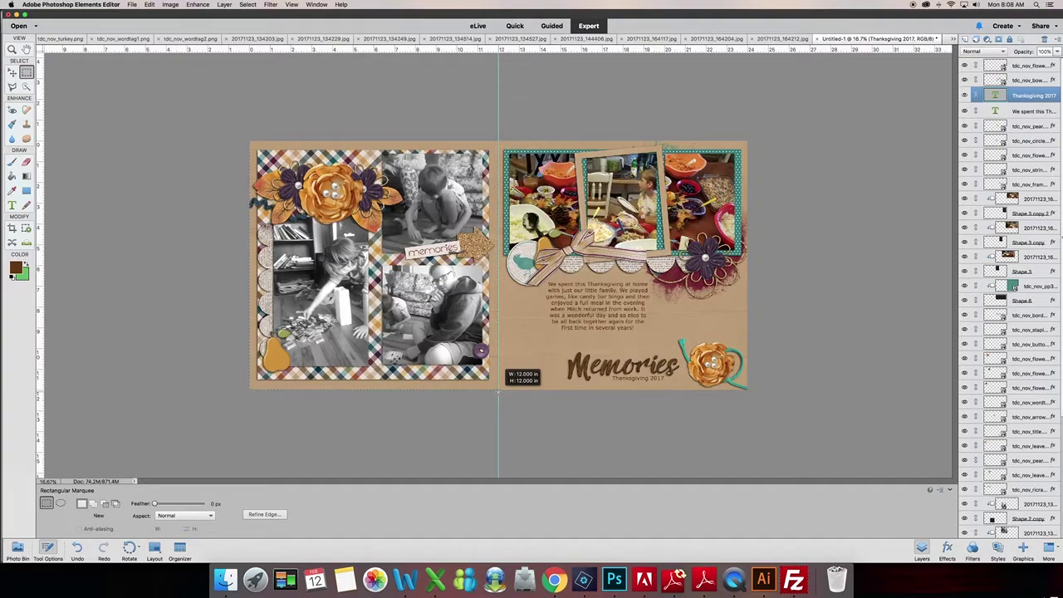
{"action": "left_click_drag", "start_coordinate": [498, 391], "coordinate": [498, 390]}
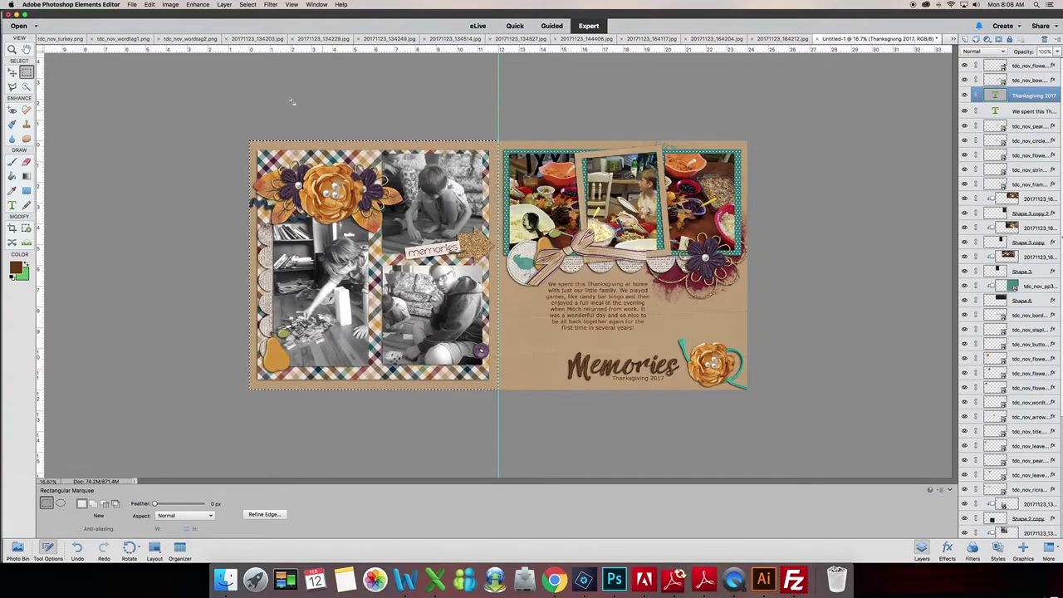
{"action": "left_click", "coordinate": [165, 5]}
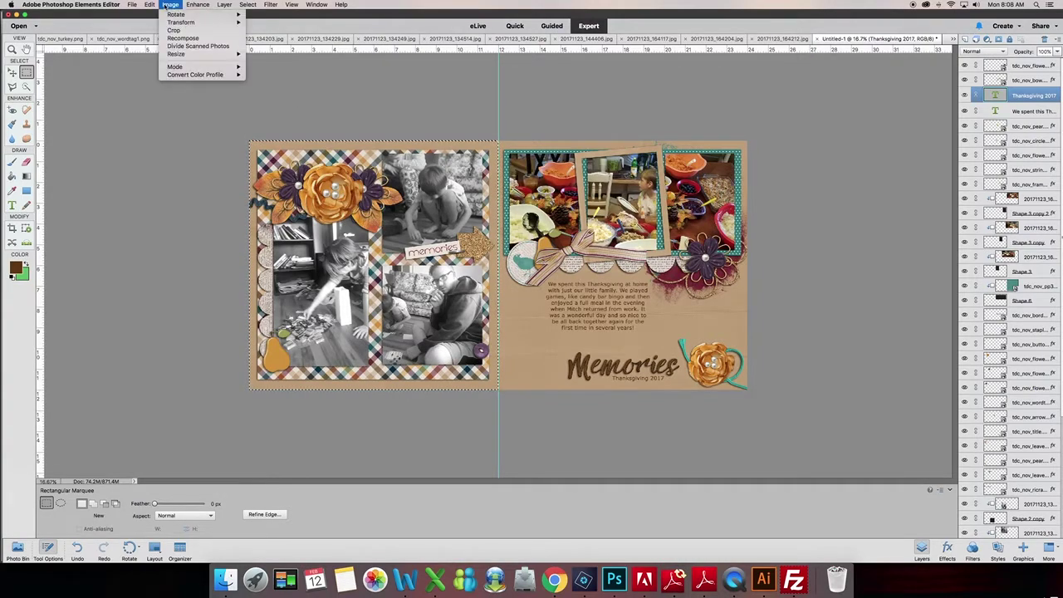
{"action": "left_click", "coordinate": [182, 31]}
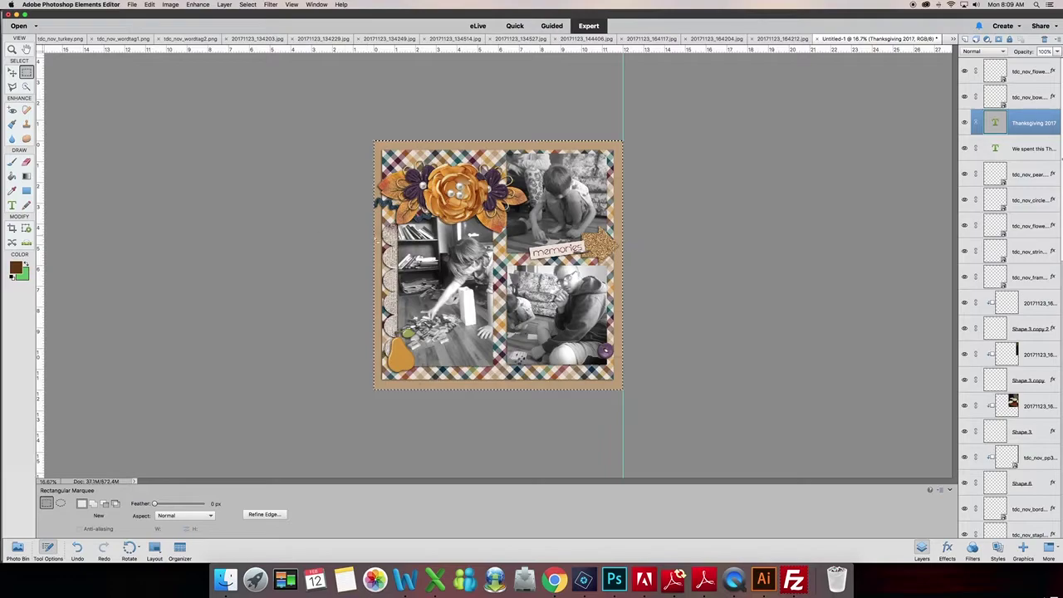
Try to save the cropped left page as a JPEG named thanksgivingleft.jpg in the Thanksgiving folder.
{"action": "left_click", "coordinate": [130, 5]}
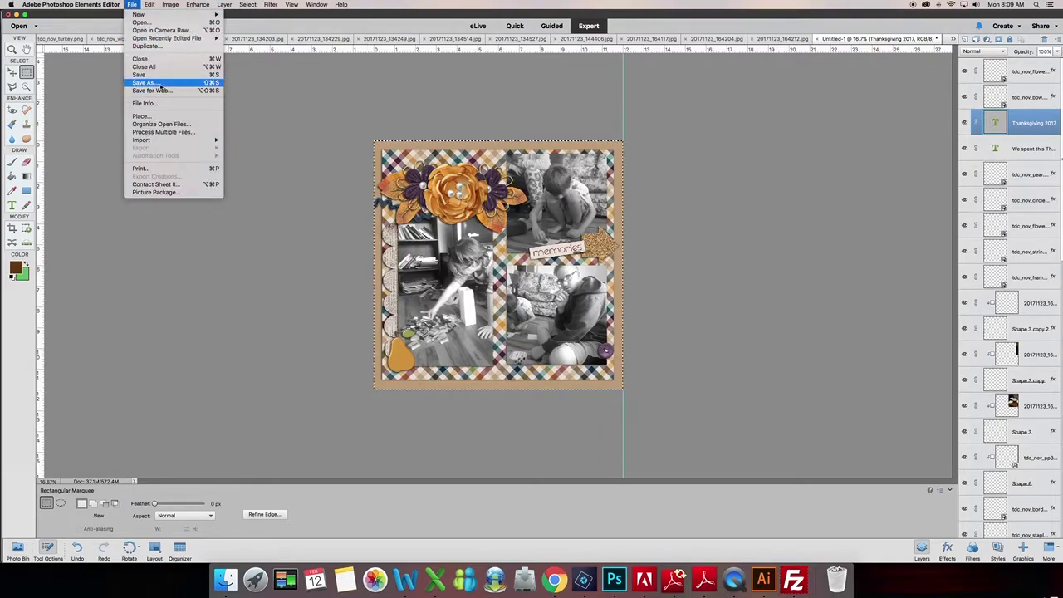
{"action": "left_click", "coordinate": [153, 85]}
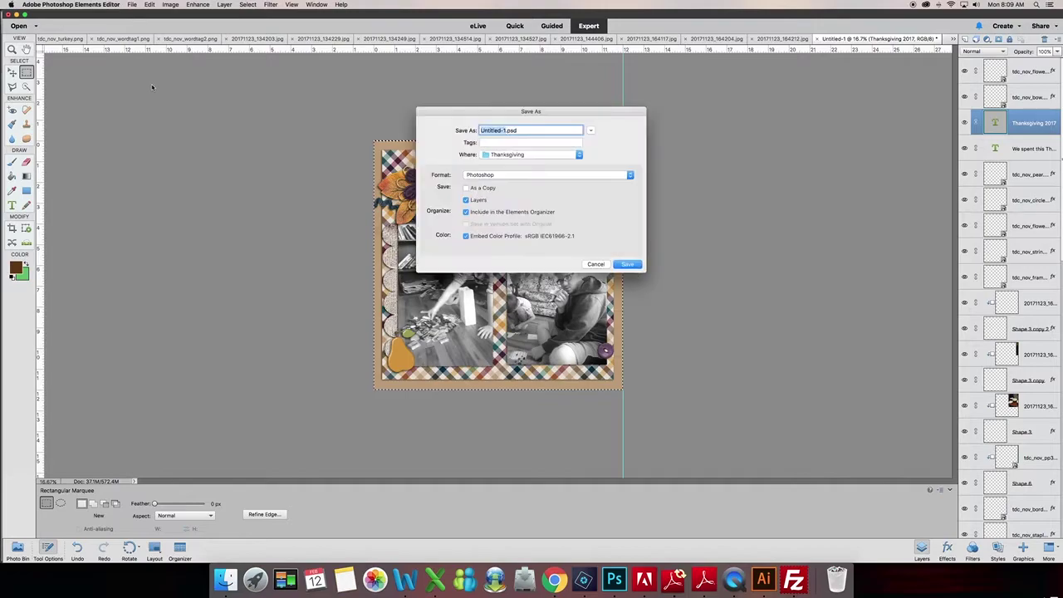
{"action": "left_click", "coordinate": [515, 174]}
{"action": "left_click", "coordinate": [513, 204]}
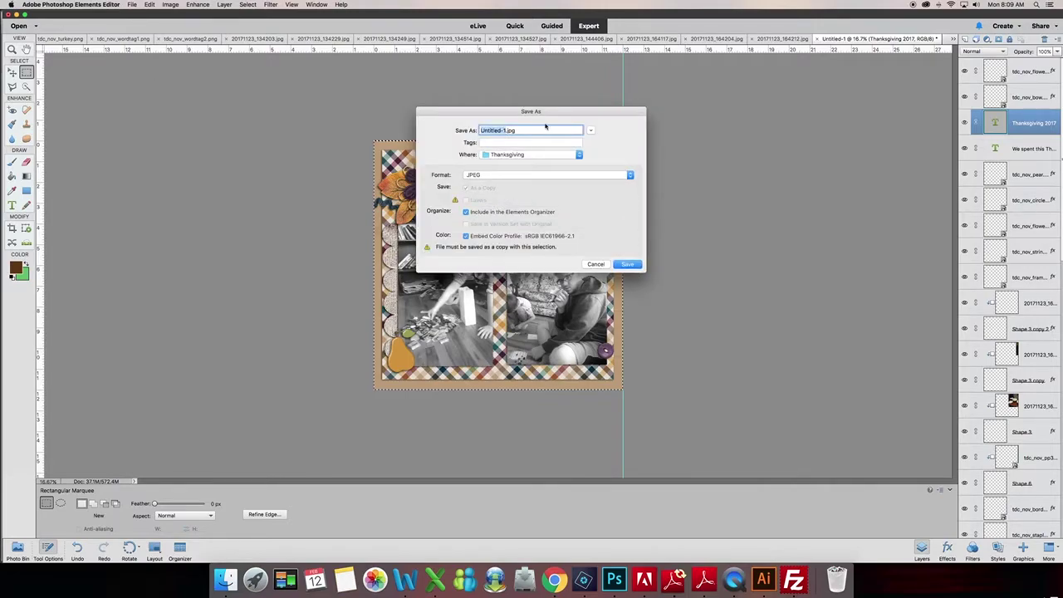
{"action": "type", "text": "thanksgiving"}
{"action": "type", "text": "1"}
{"action": "type", "text": "left"}
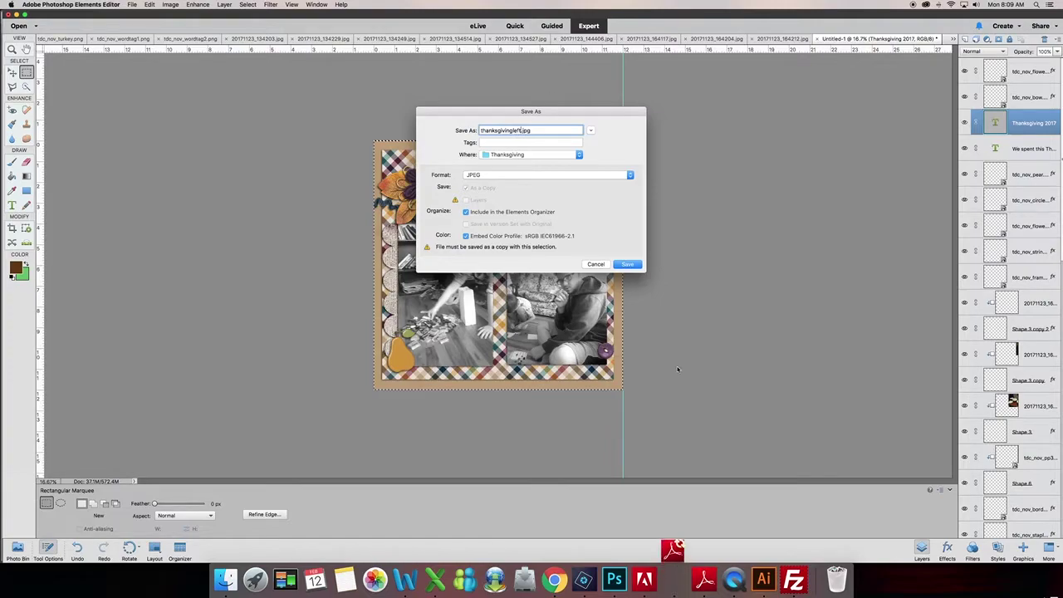
{"action": "left_click", "coordinate": [595, 264]}
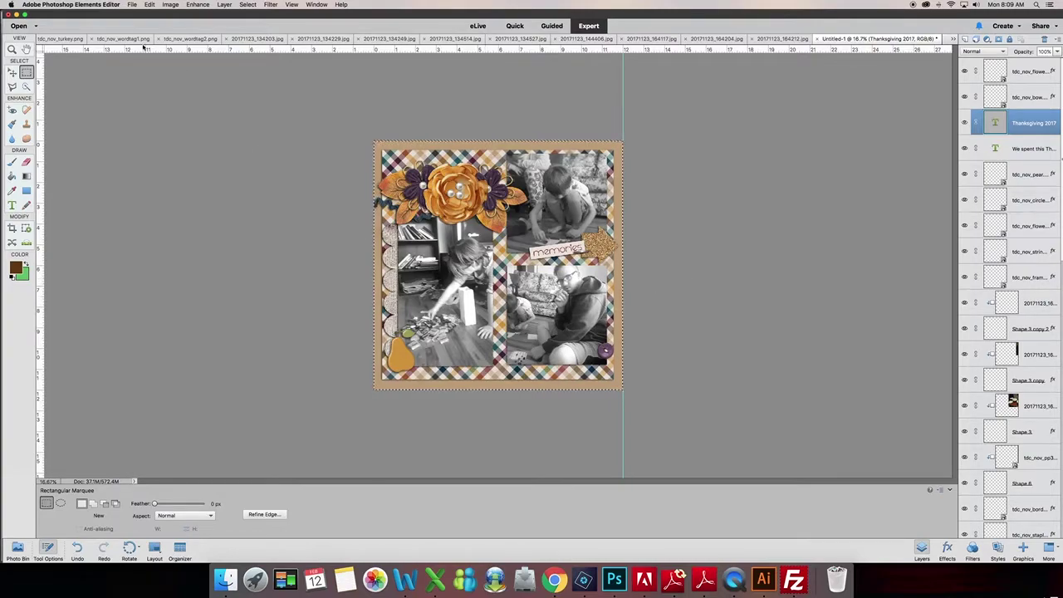
Undo the crop and select the 12 x 12 inch right page up to the center guide with the Rectangular Marquee.
{"action": "left_click", "coordinate": [150, 6]}
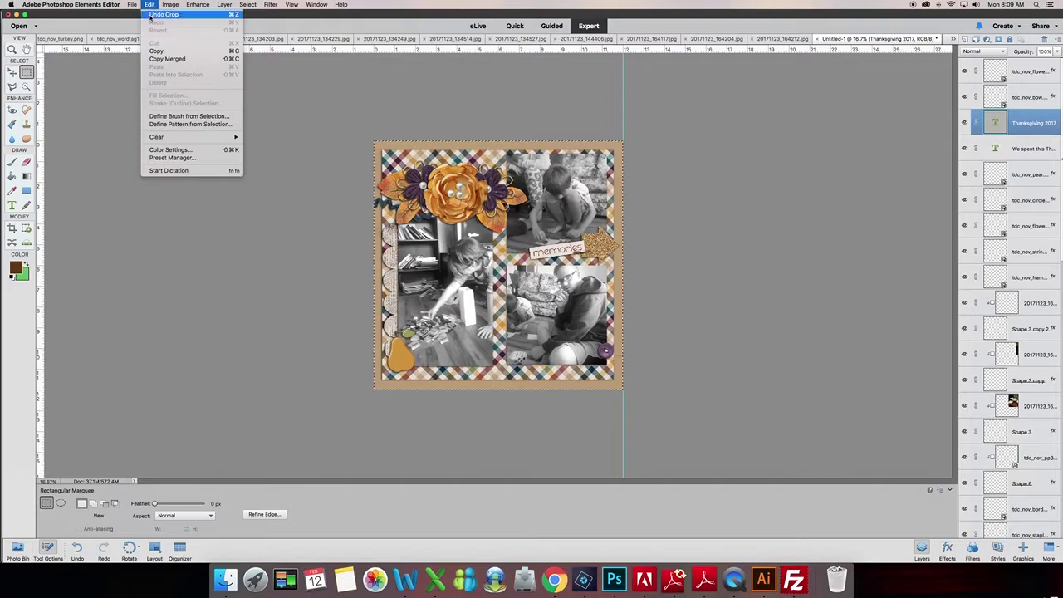
{"action": "left_click", "coordinate": [151, 15]}
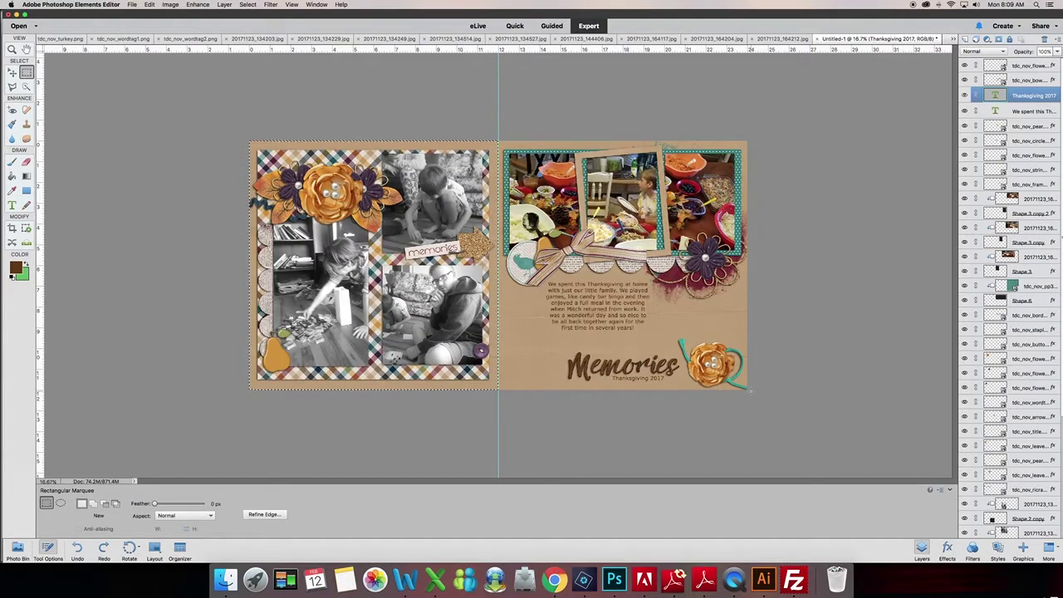
{"action": "left_click_drag", "start_coordinate": [750, 366], "coordinate": [504, 116]}
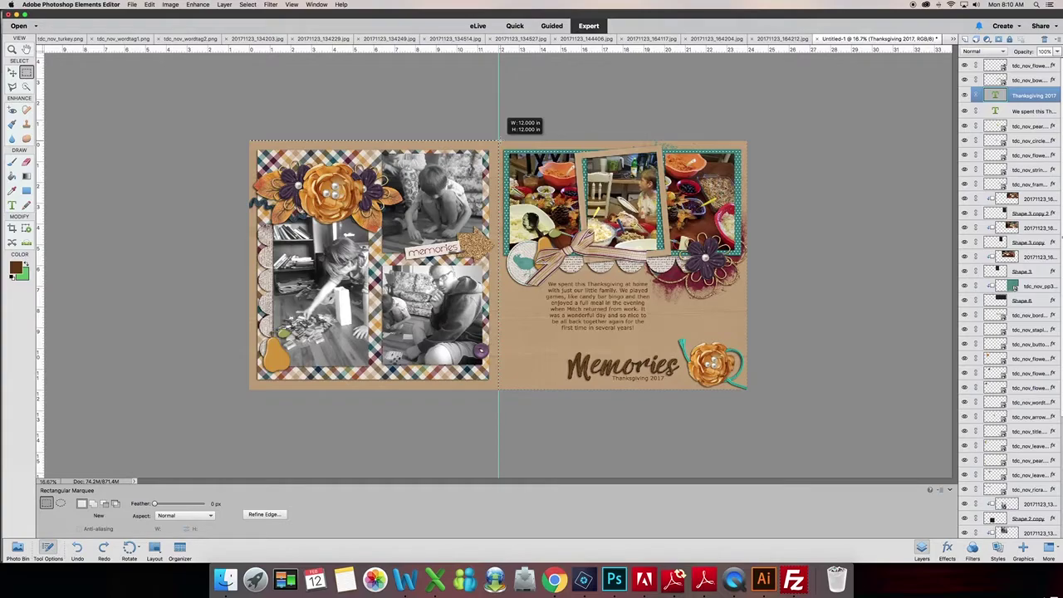
{"action": "left_click_drag", "start_coordinate": [504, 116], "coordinate": [503, 118]}
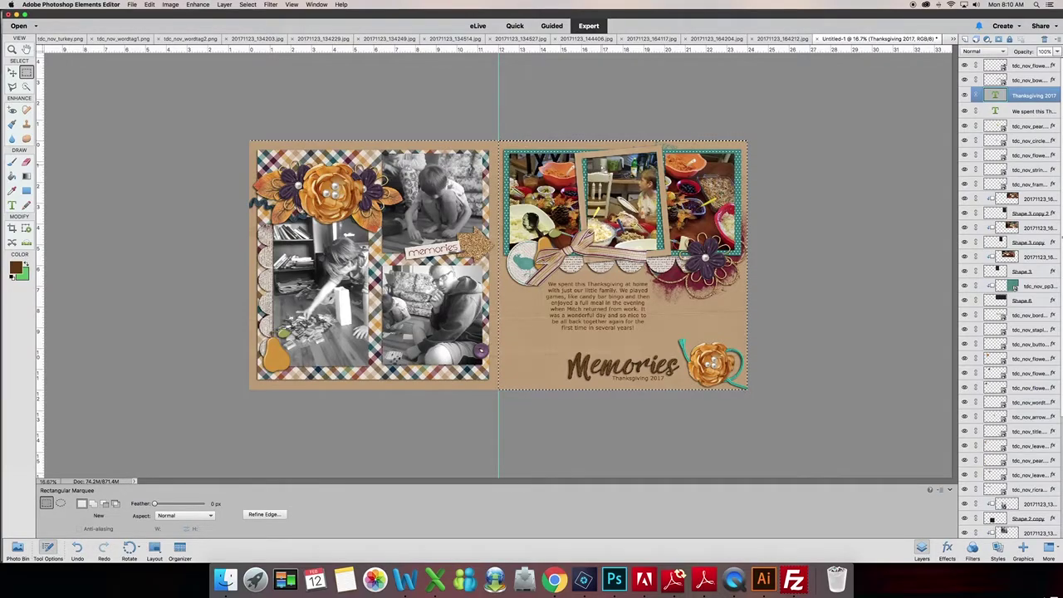
{"action": "left_click", "coordinate": [170, 5]}
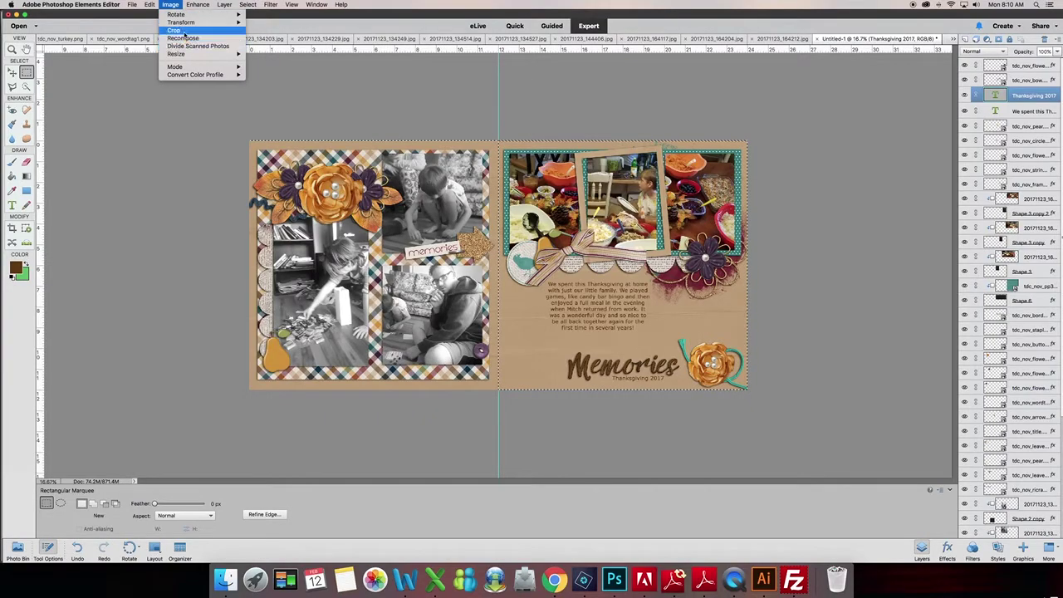
{"action": "key", "text": "Escape"}
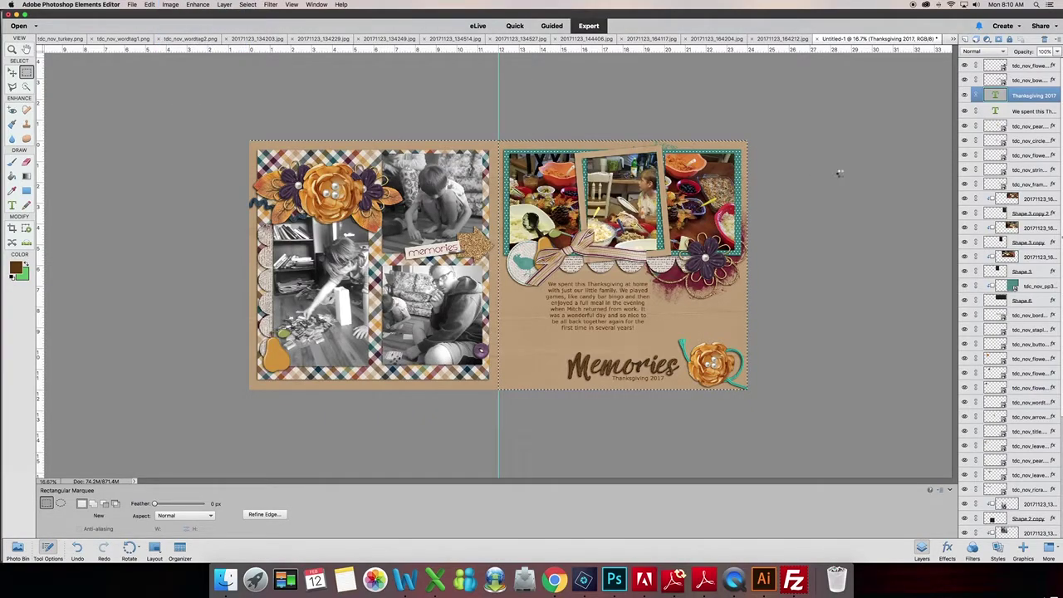